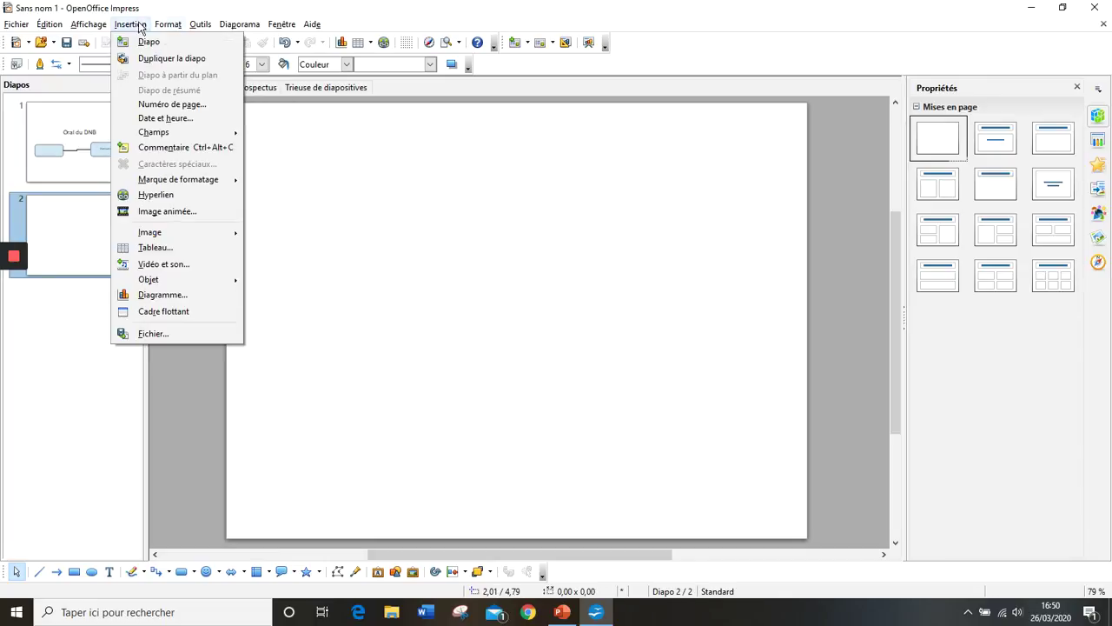
- Insert the picture "5 Aout De Gaulle" from H:, Collège 2019 2020, Troisième, Thème 1 Histoire, Images onto slide 2
mouse_move(211, 240)
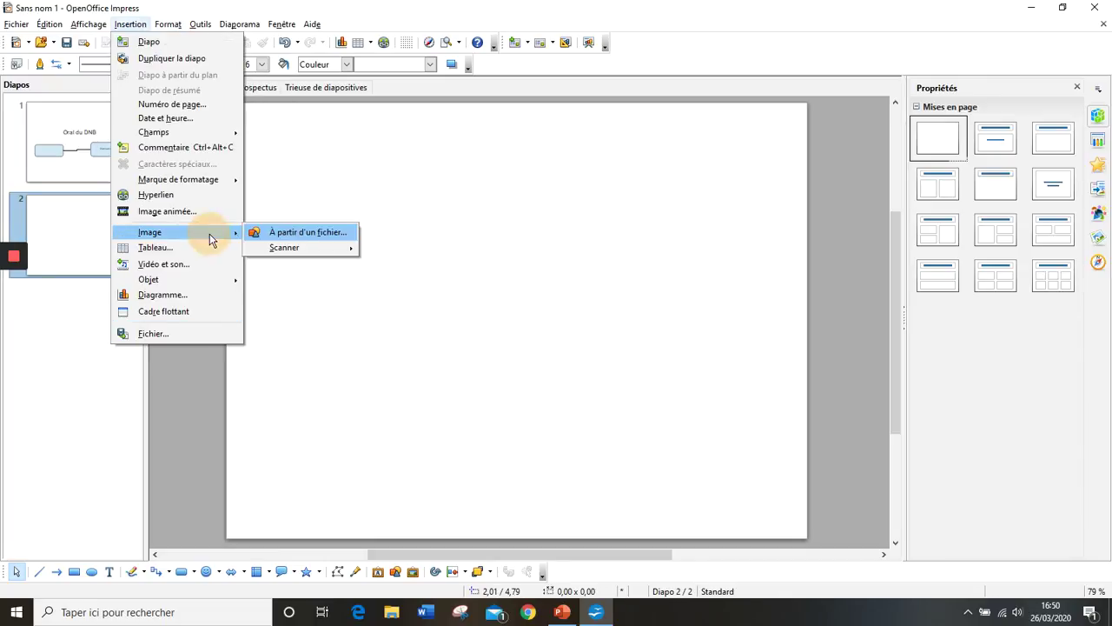
left_click(308, 233)
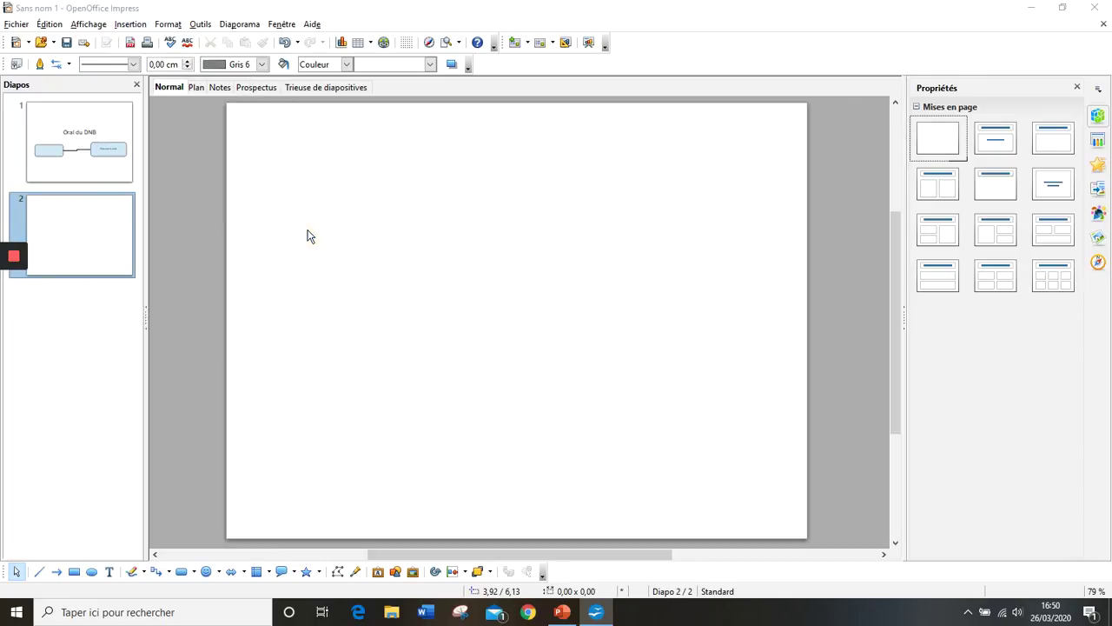
scroll(107, 174, "up", 5)
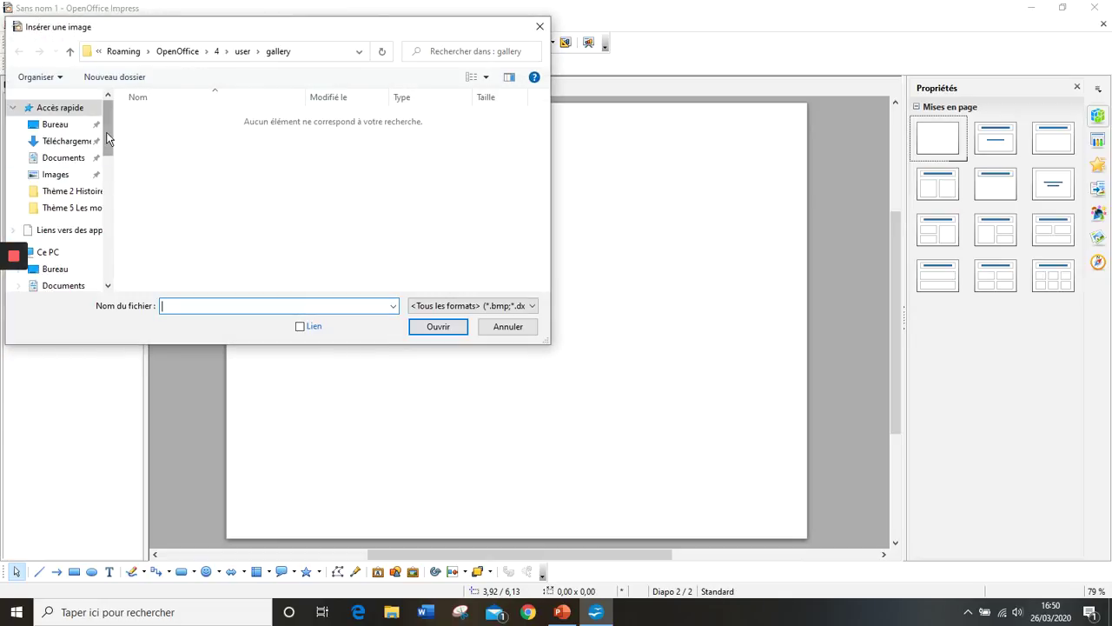
left_click_drag(107, 139, 111, 216)
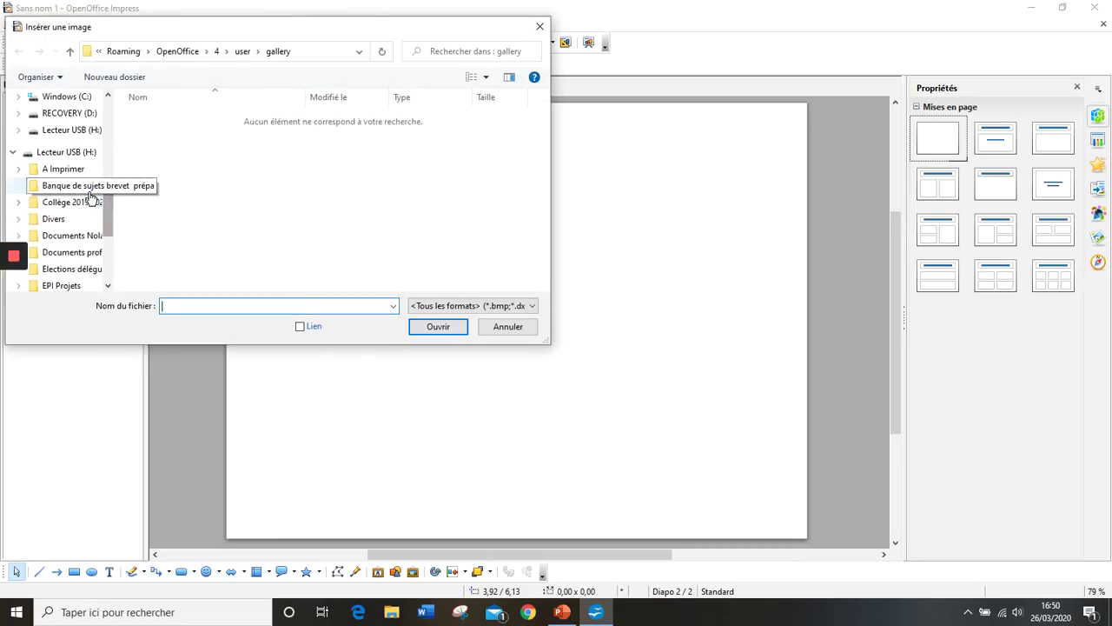
left_click(90, 201)
left_click(169, 147)
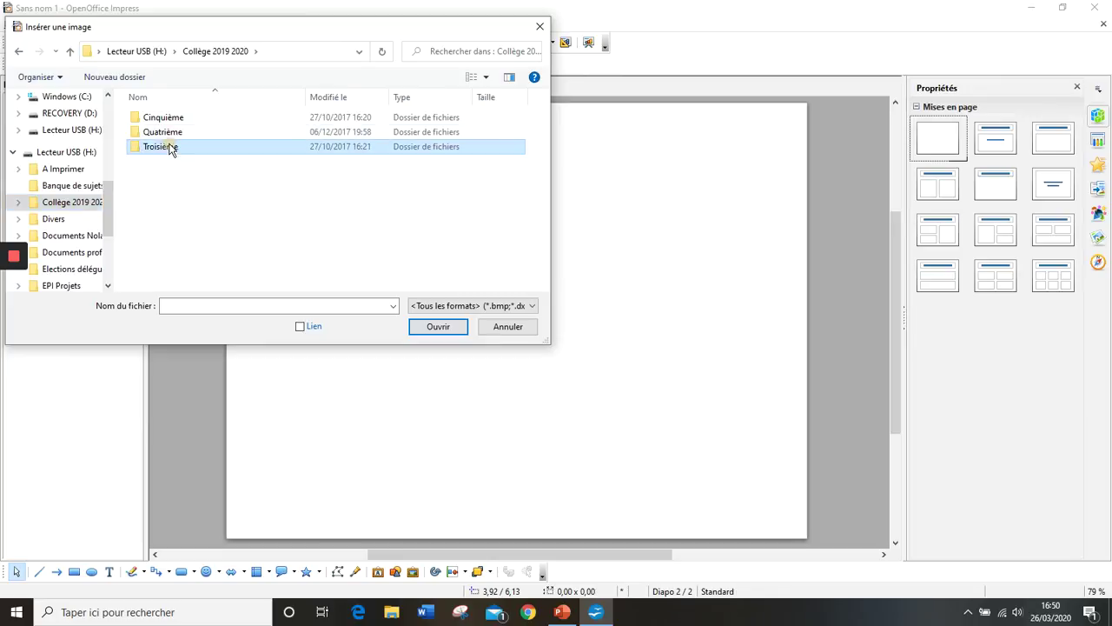
double_click(169, 148)
left_click(193, 179)
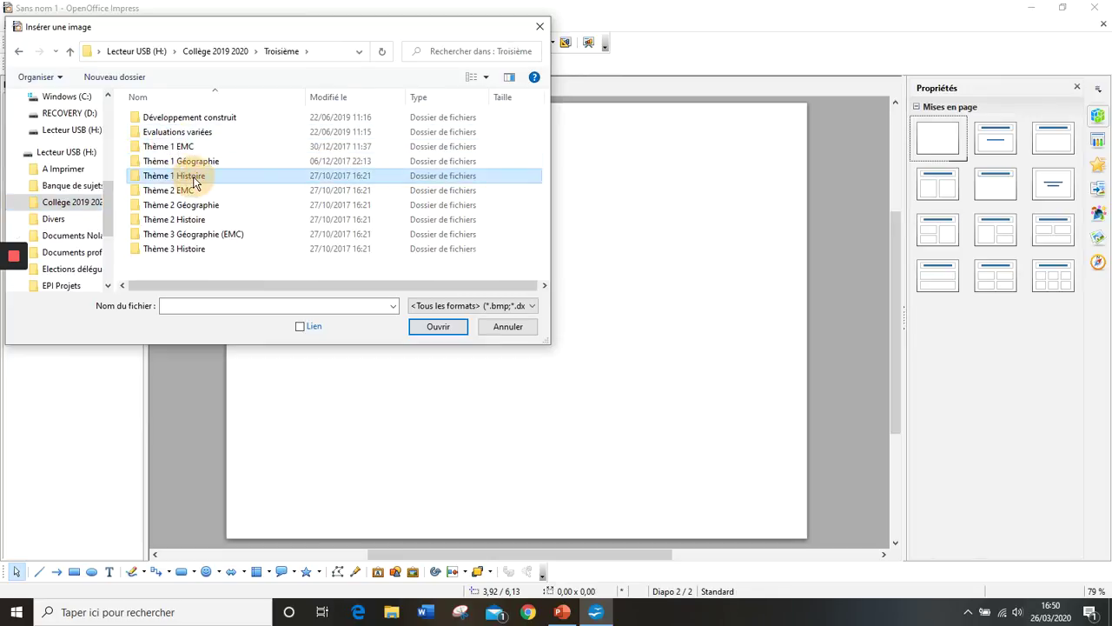
double_click(194, 177)
left_click(194, 176)
double_click(194, 176)
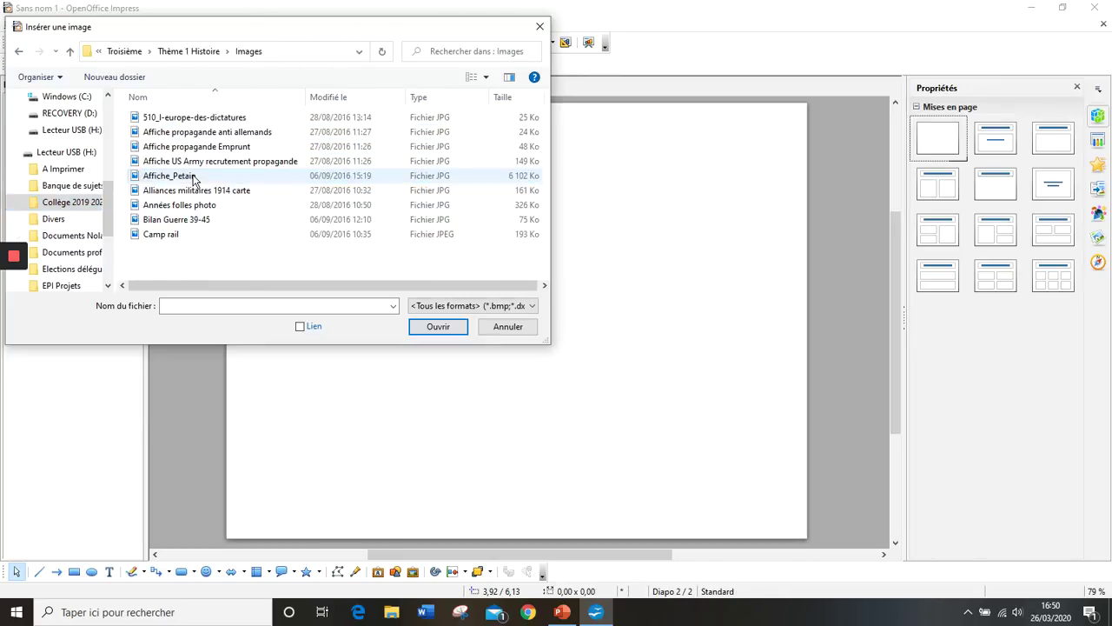
left_click(188, 134)
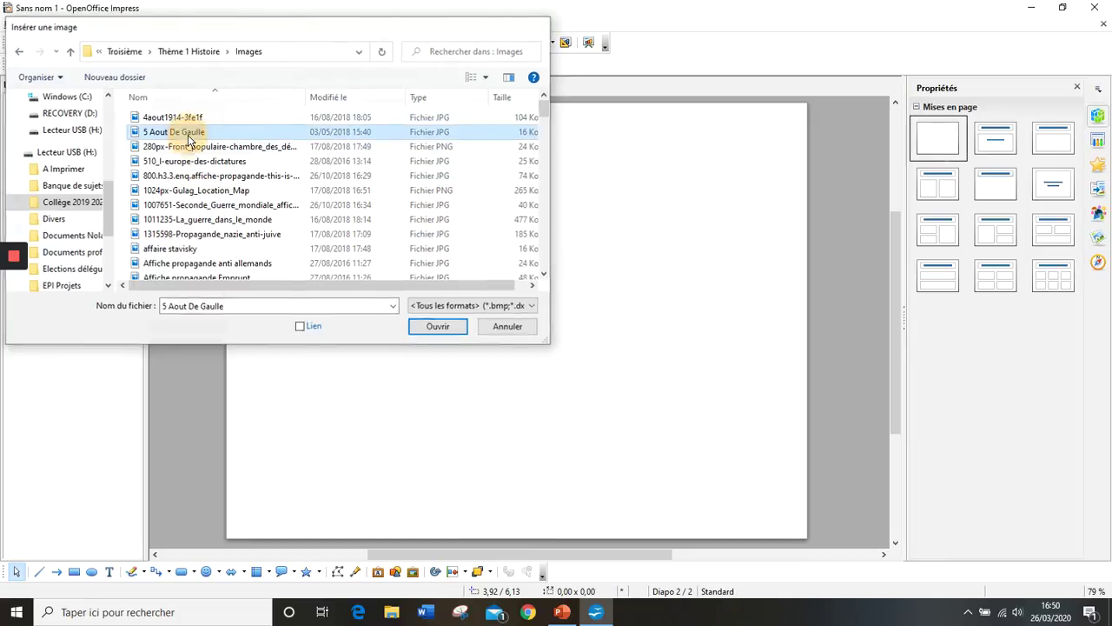
key("Escape")
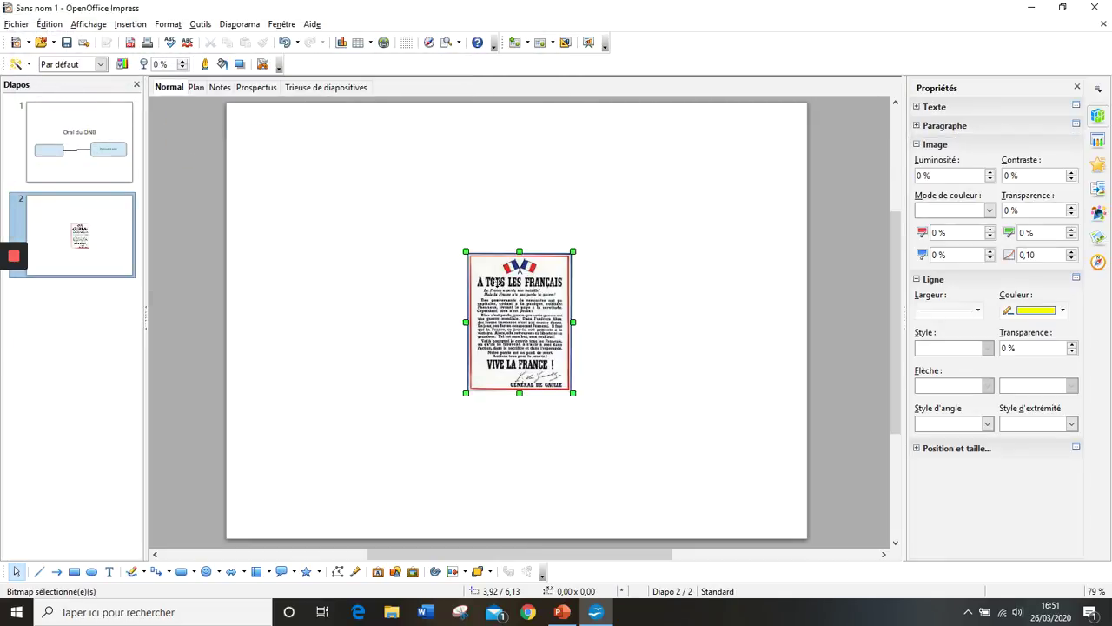
- Enlarge the poster picture to about 8.7 × 9.6 cm and move it to the lower-left corner of the slide
left_click_drag(466, 251, 392, 193)
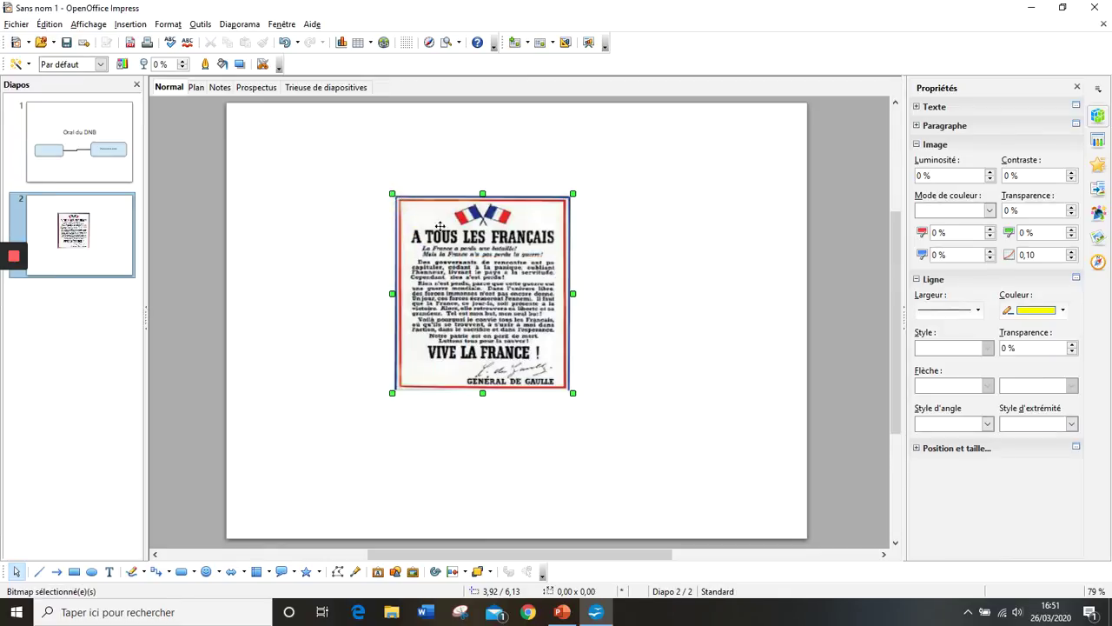
left_click_drag(489, 304, 340, 428)
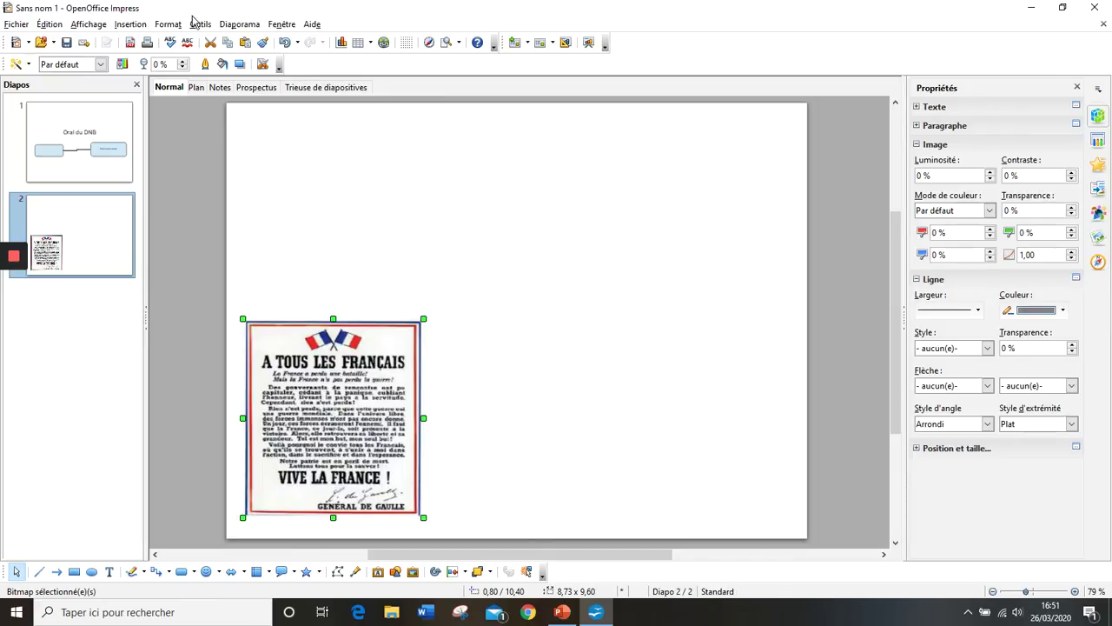
- Set the page background fill to the gradient Yellow Gradient 1 and apply it to all slides
left_click(167, 26)
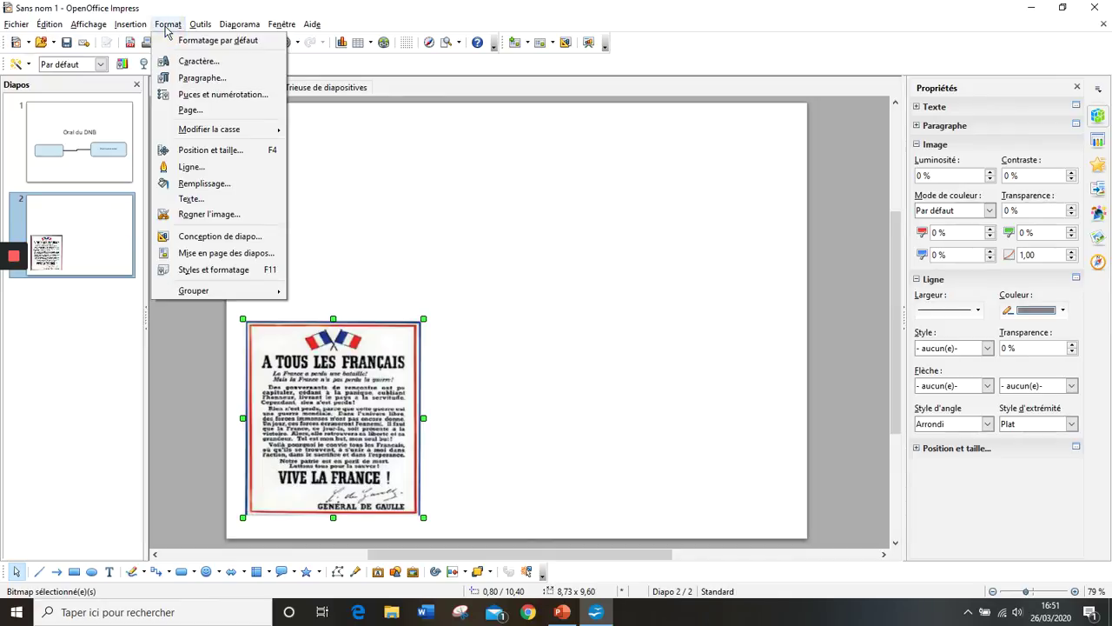
left_click(426, 211)
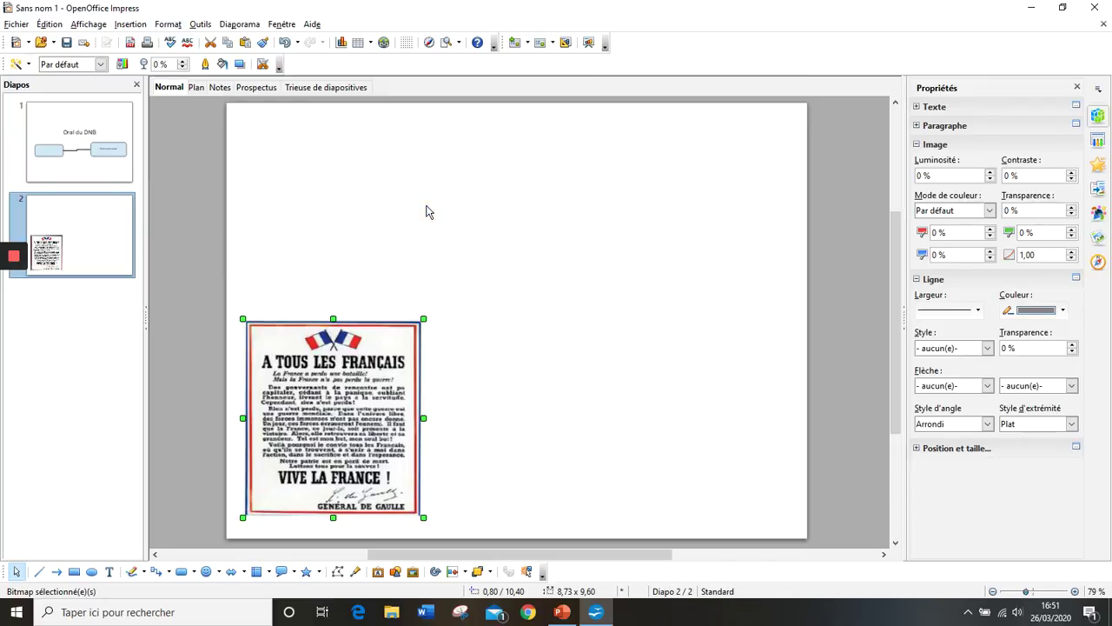
left_click(164, 24)
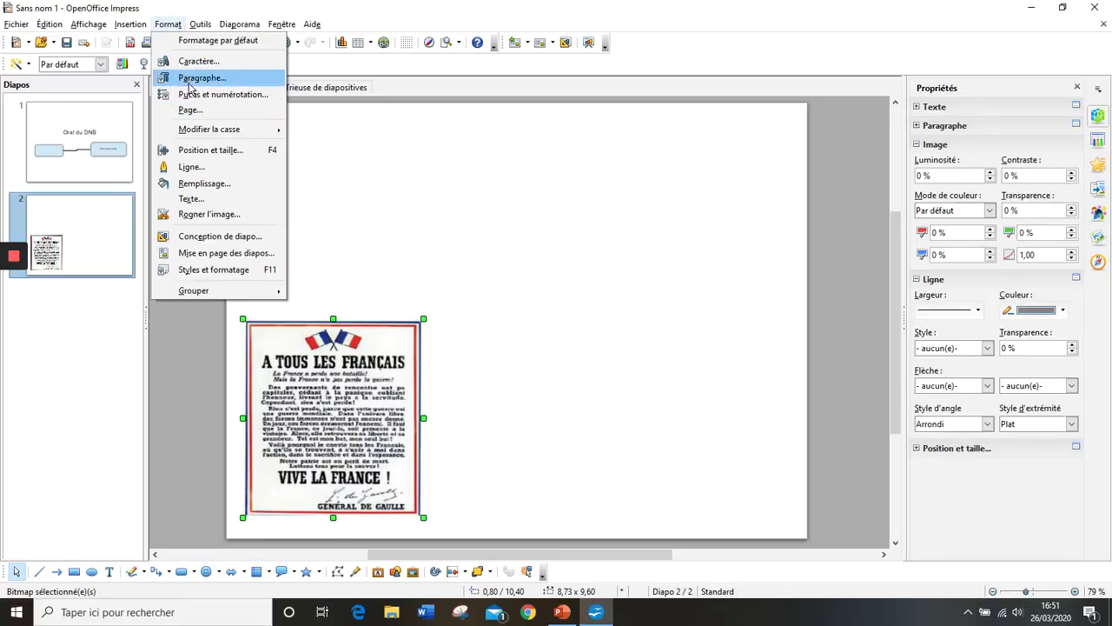
left_click(193, 109)
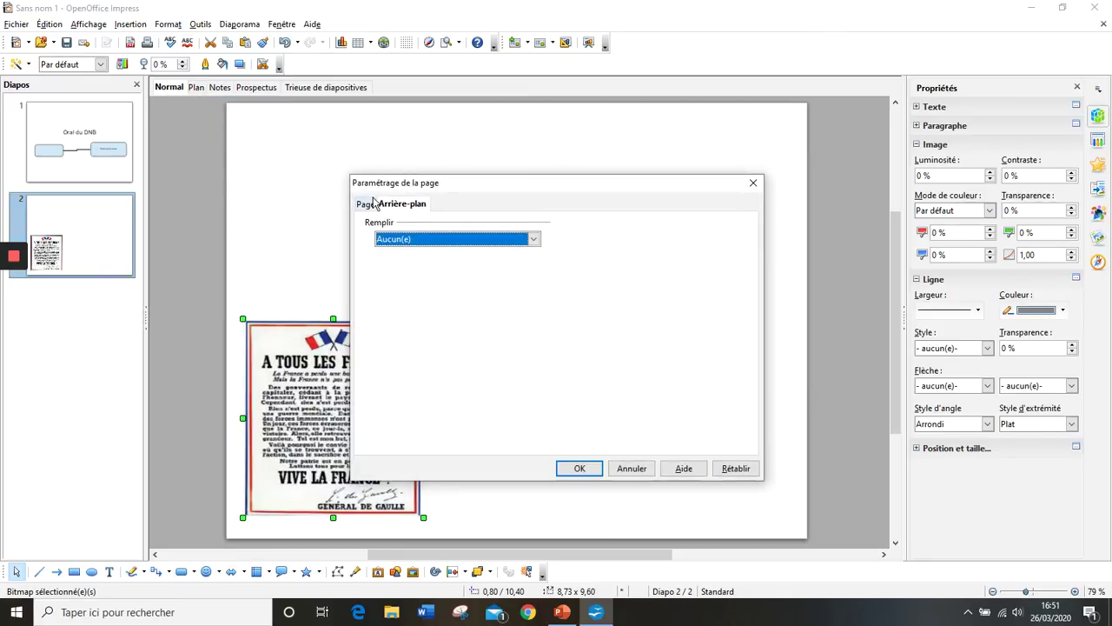
left_click(407, 244)
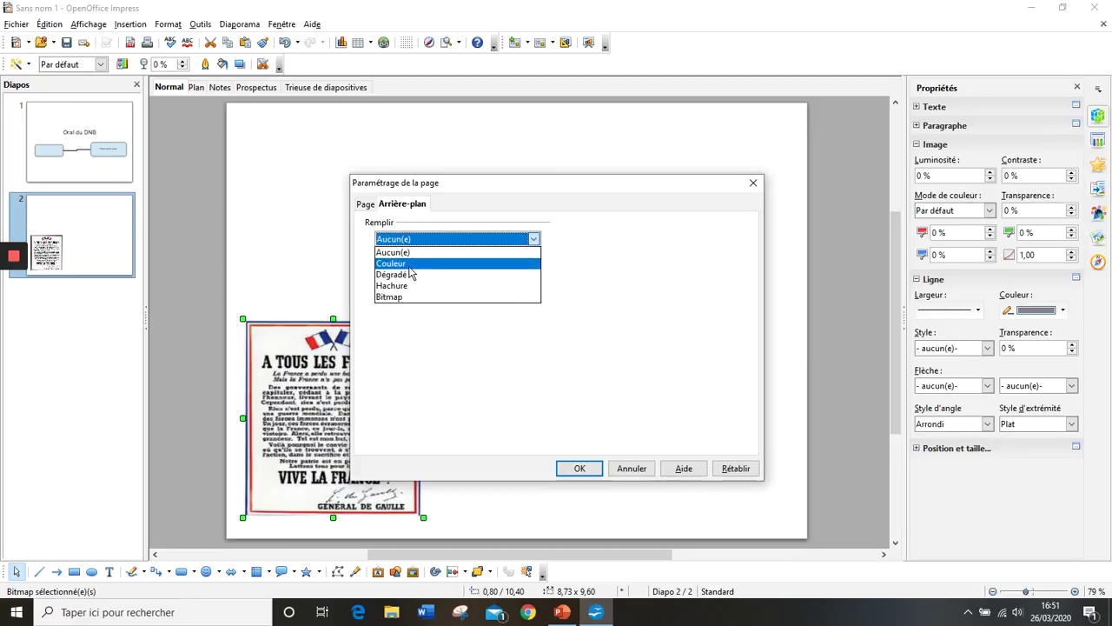
left_click(411, 274)
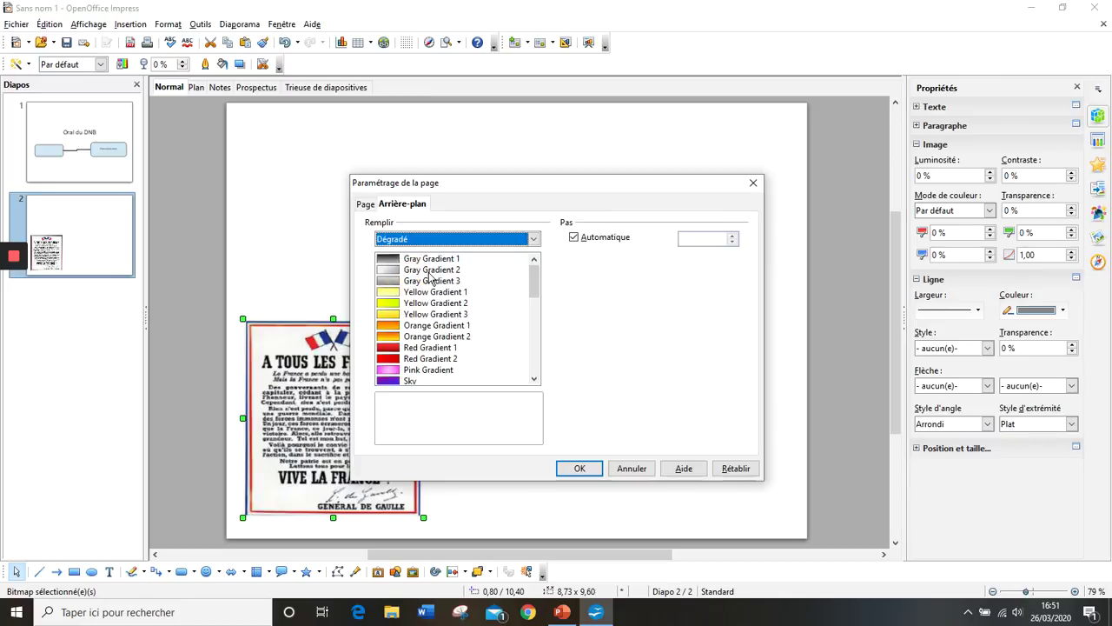
left_click(420, 293)
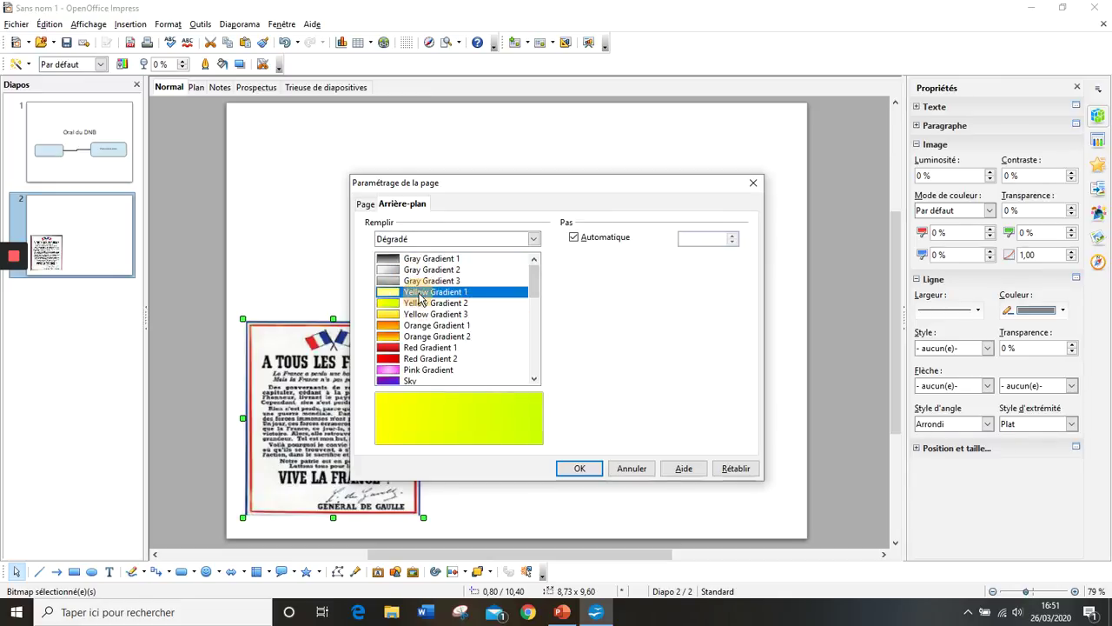
left_click(575, 469)
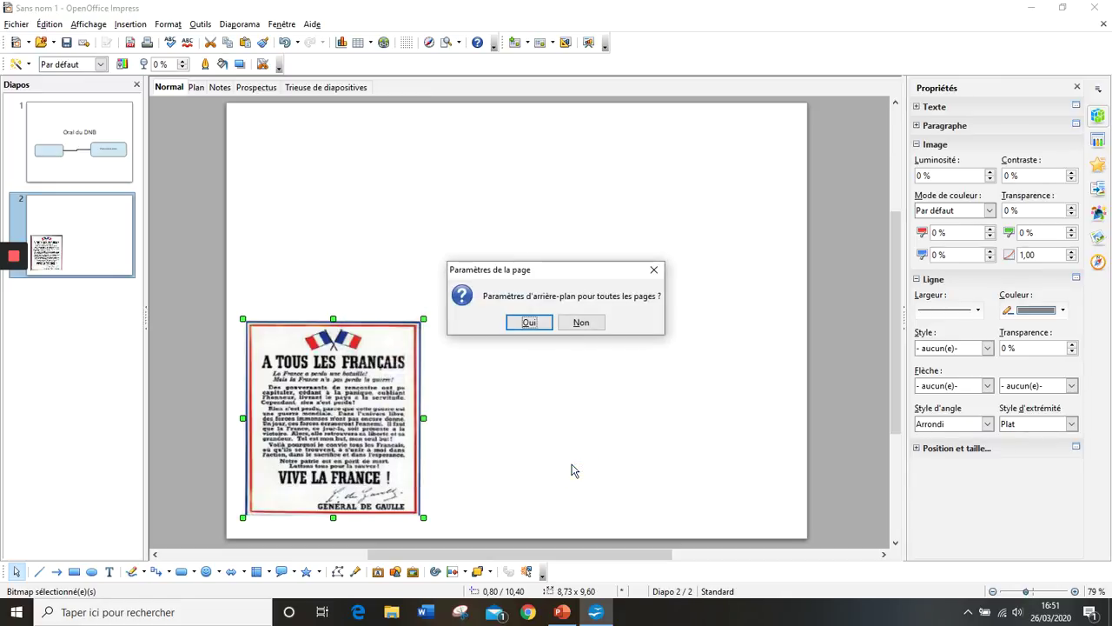
left_click(535, 322)
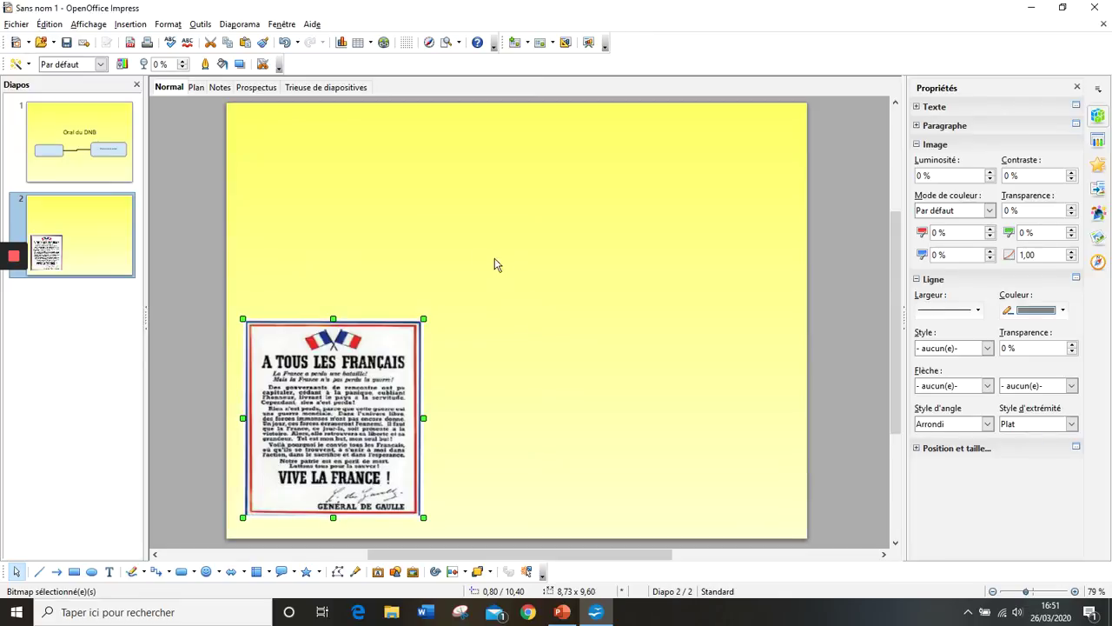
- Change the page background to the solid colour Gris 2 and apply it to all slides
left_click(174, 24)
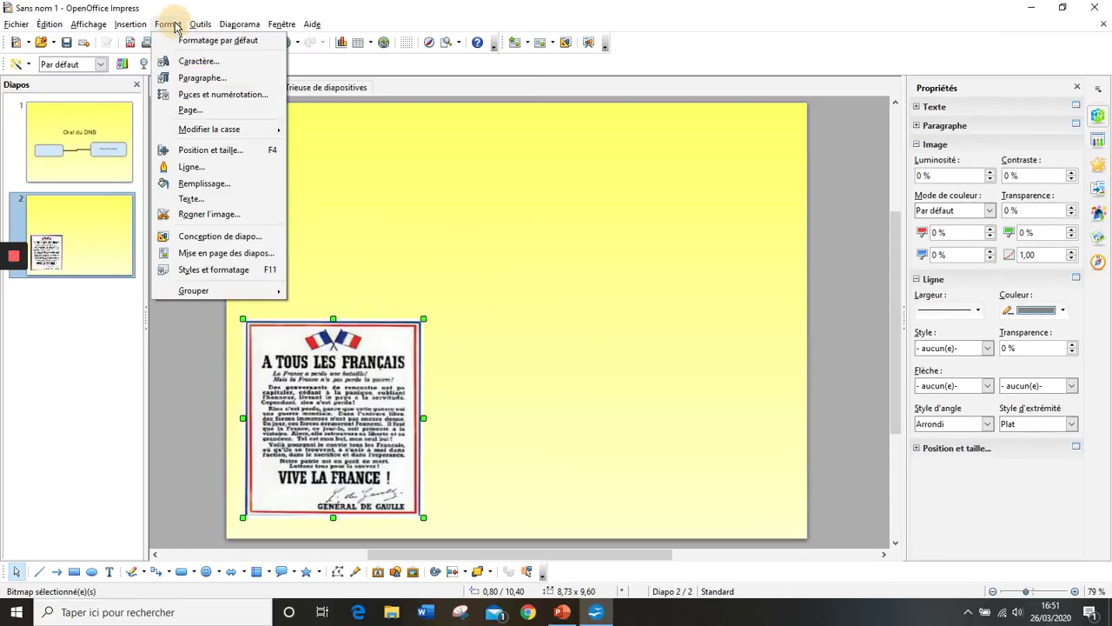
left_click(189, 110)
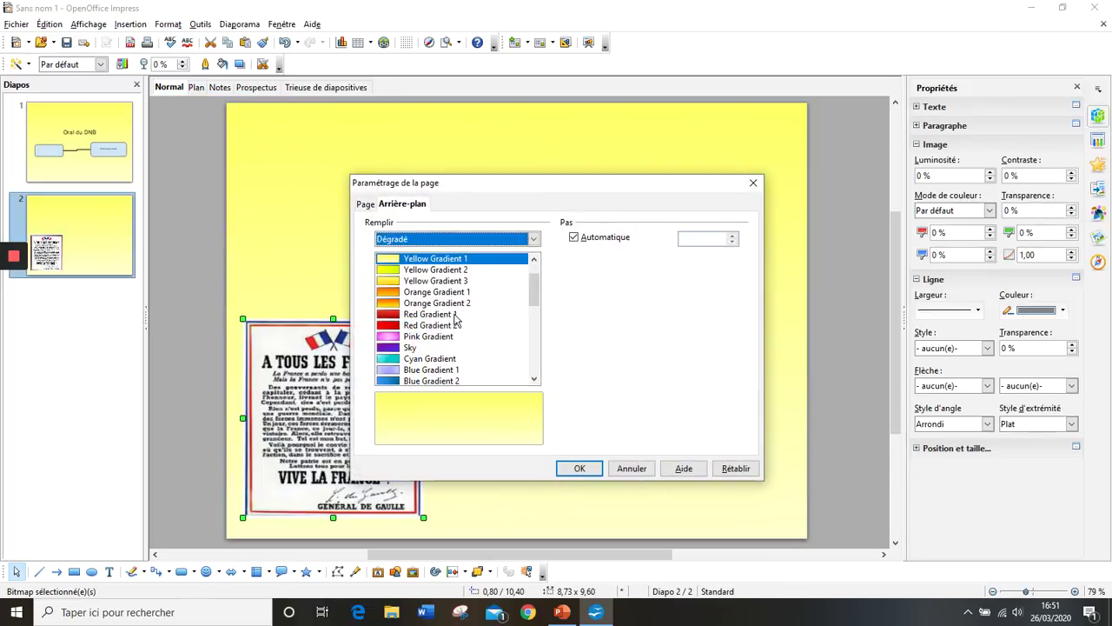
scroll(455, 320, "up", 1)
left_click(426, 239)
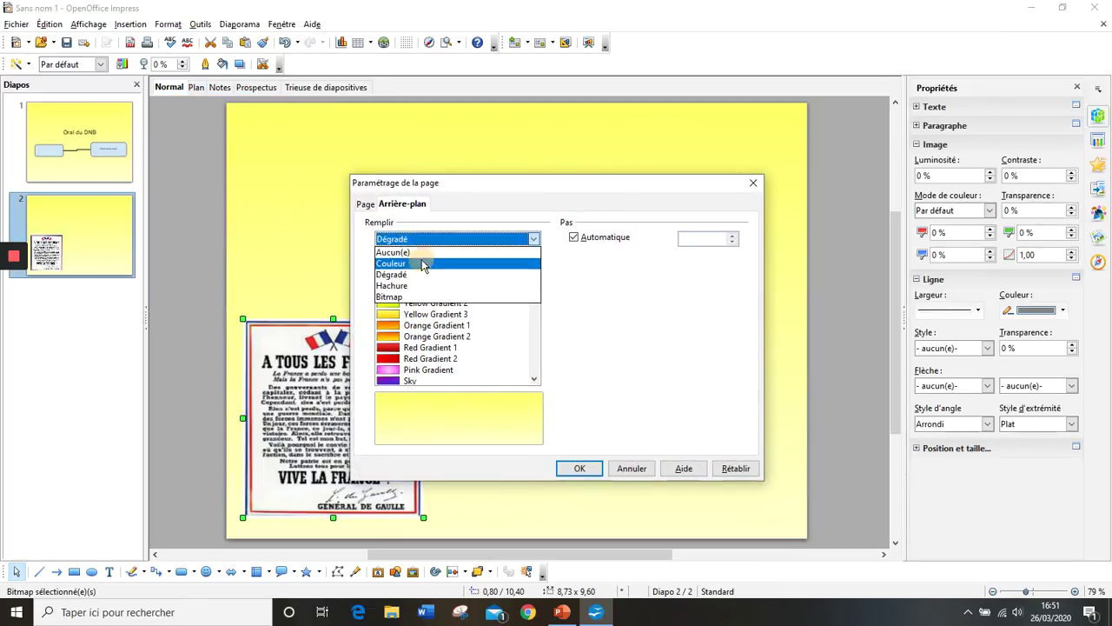
left_click(421, 263)
left_click(425, 281)
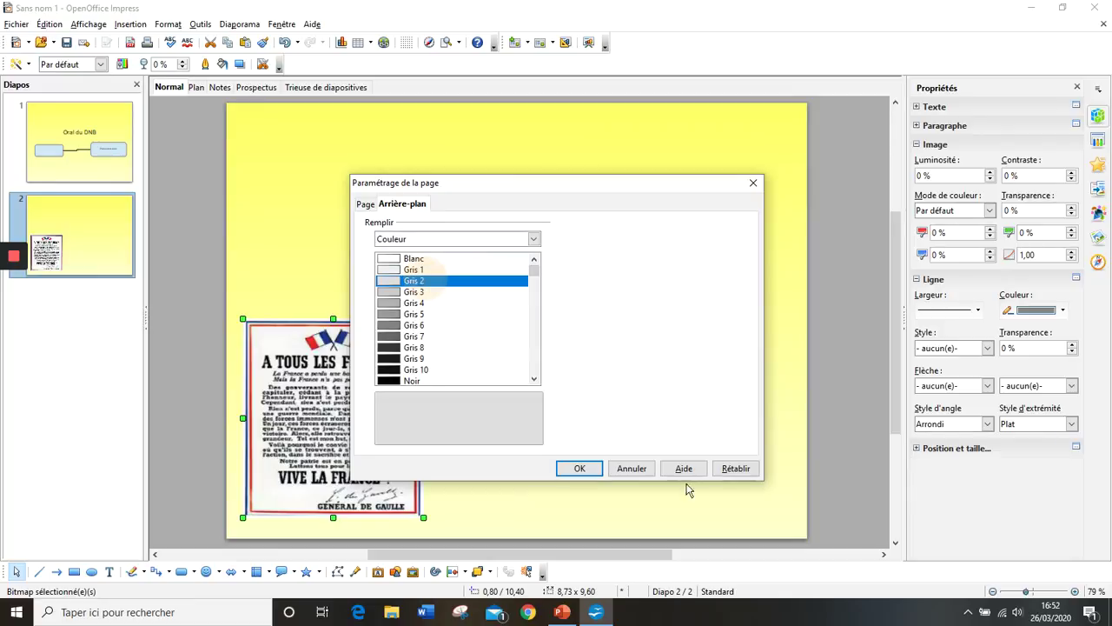
left_click(586, 469)
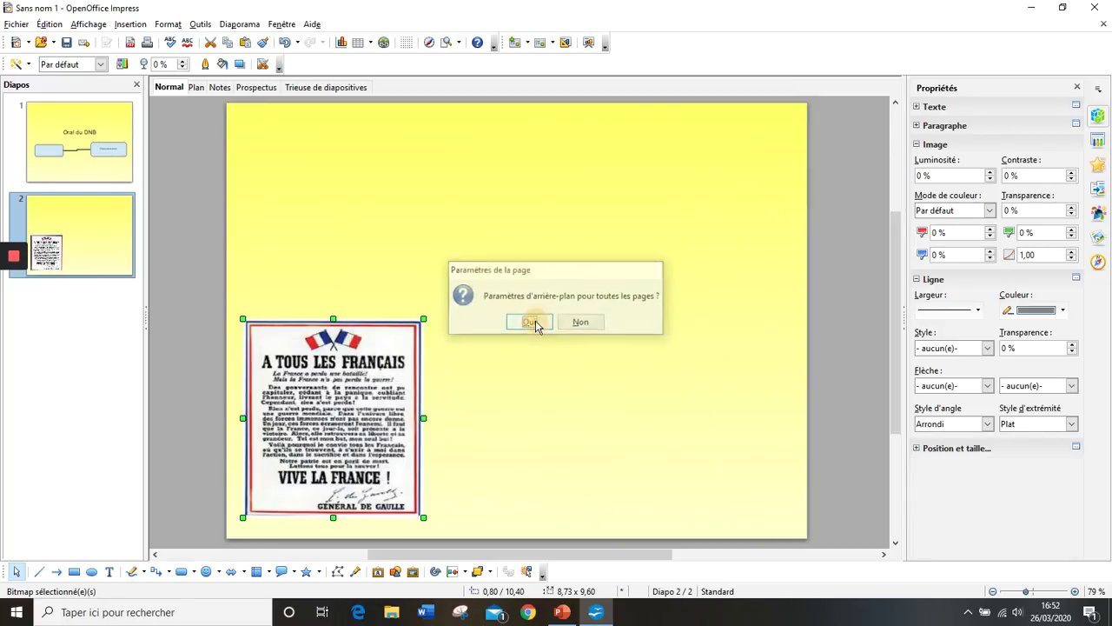
left_click(529, 321)
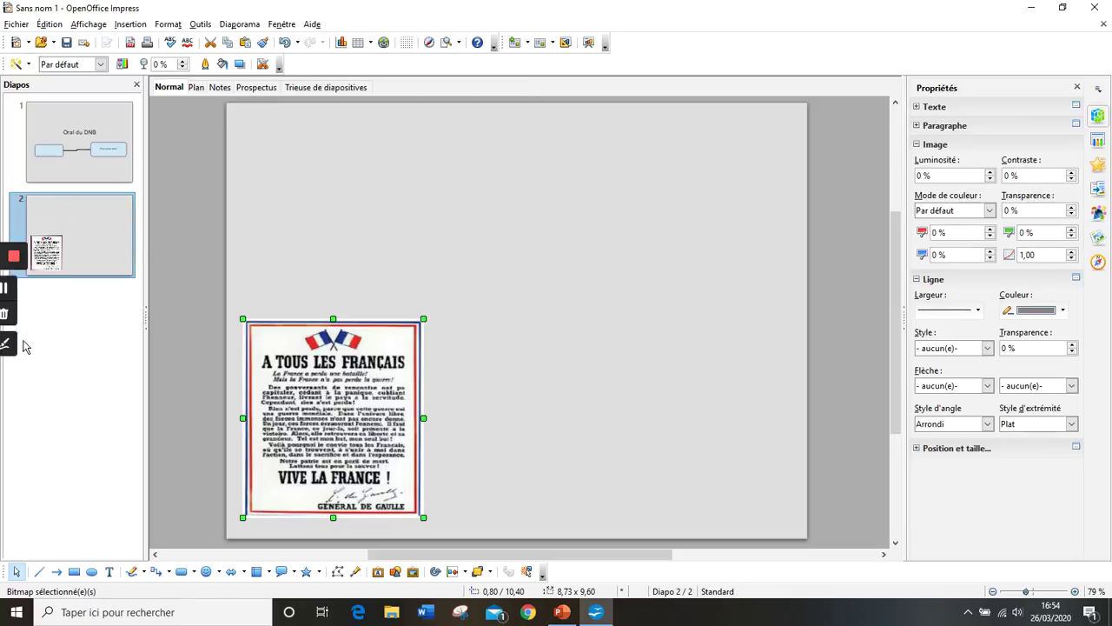
mouse_move(9, 263)
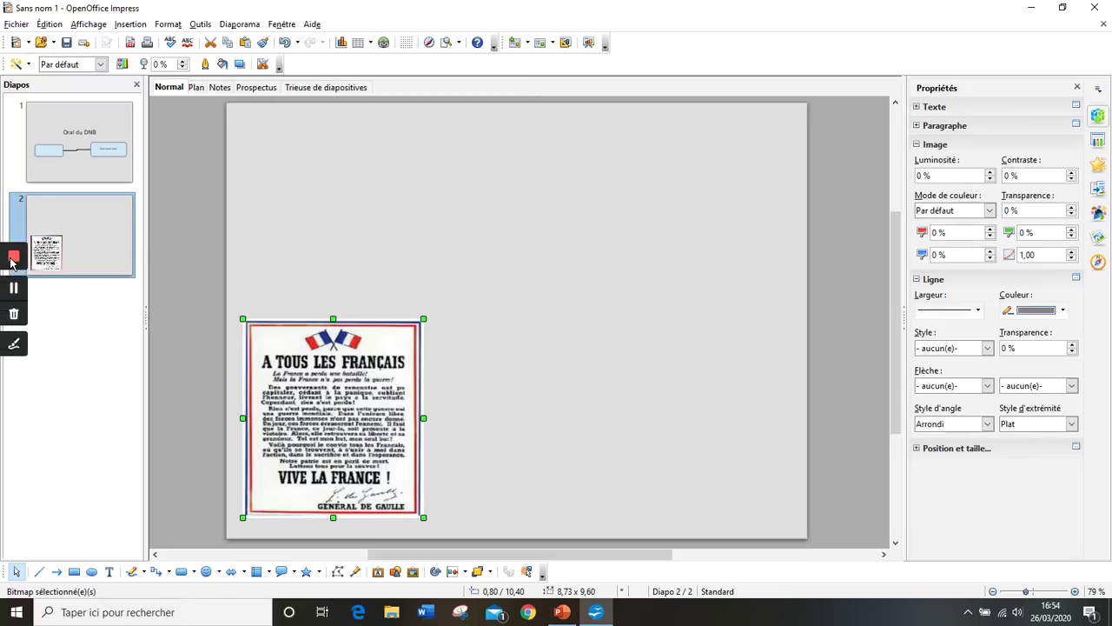